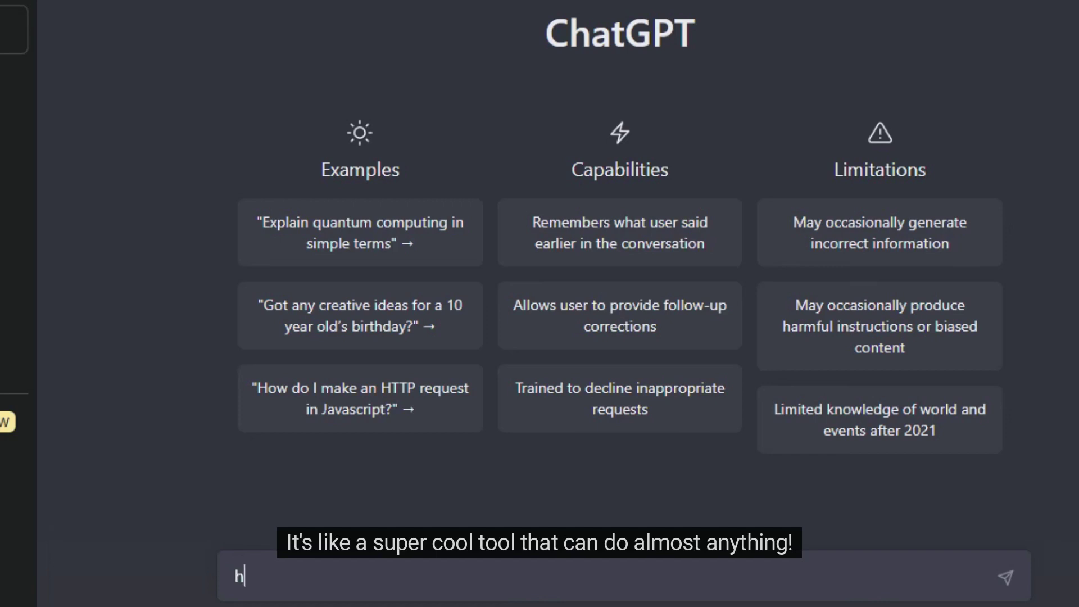
Send the greeting 'Hi chat GPT' to ChatGPT
type("Hi chat GPT")
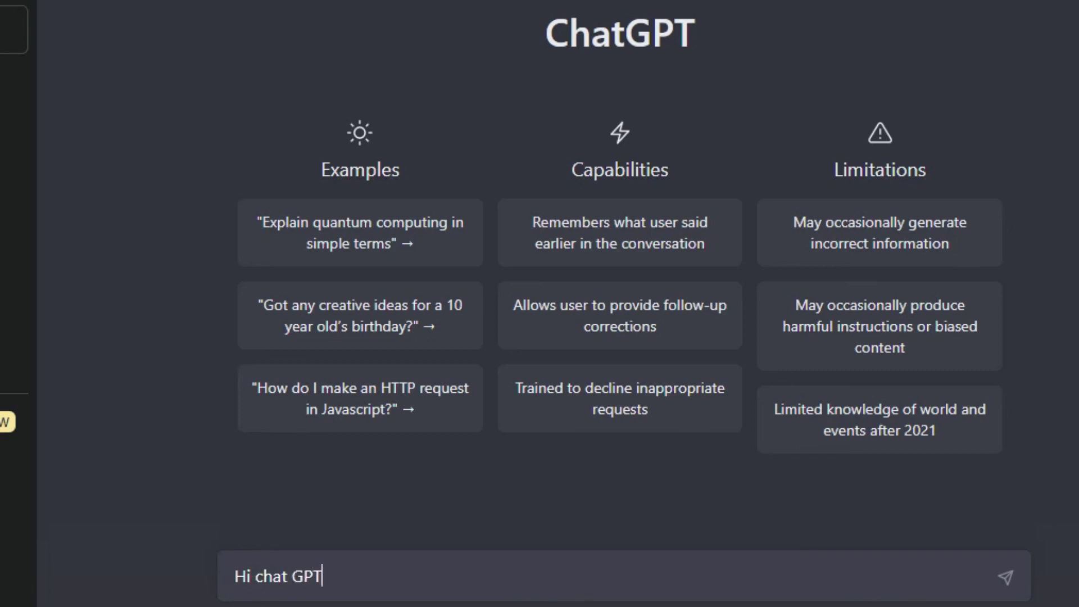
key("Return")
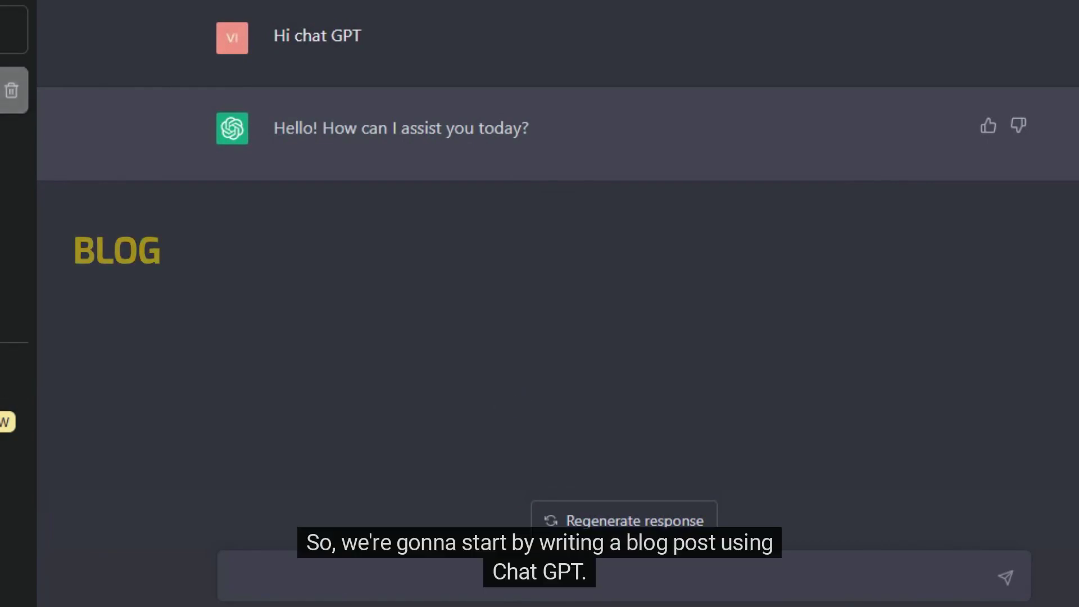
Ask for a 100-word SEO blog article: 'Be creative & use engaging words'
type("can ")
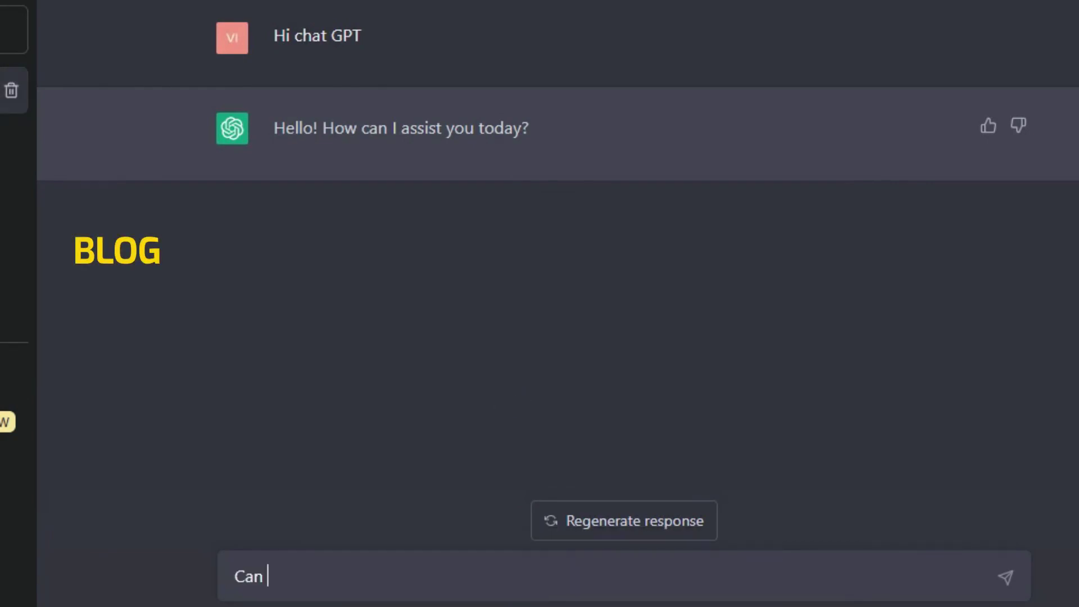
type("you wri")
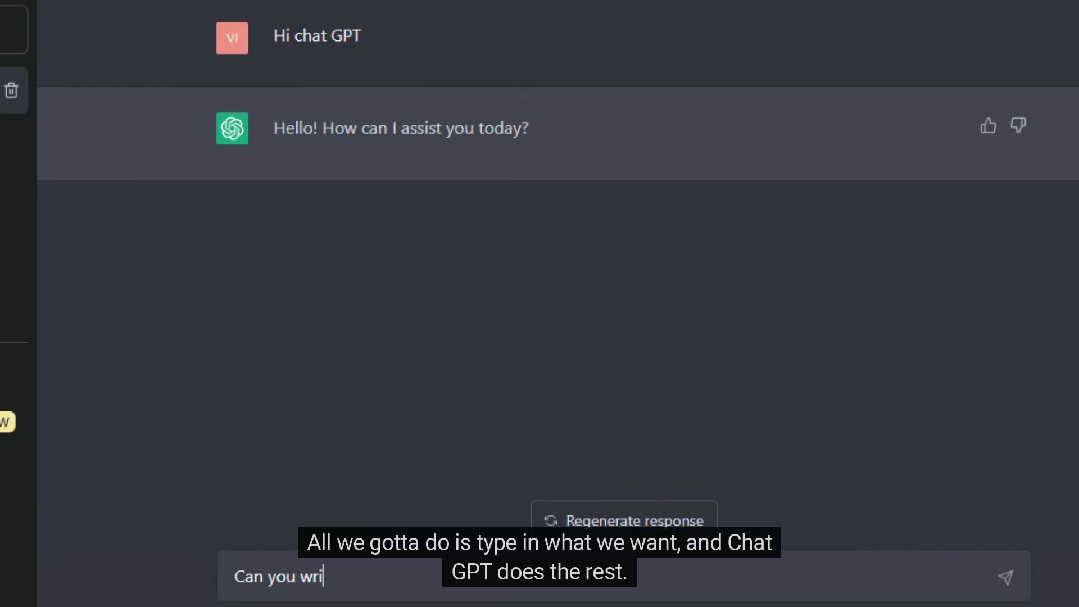
type("te a 100 word")
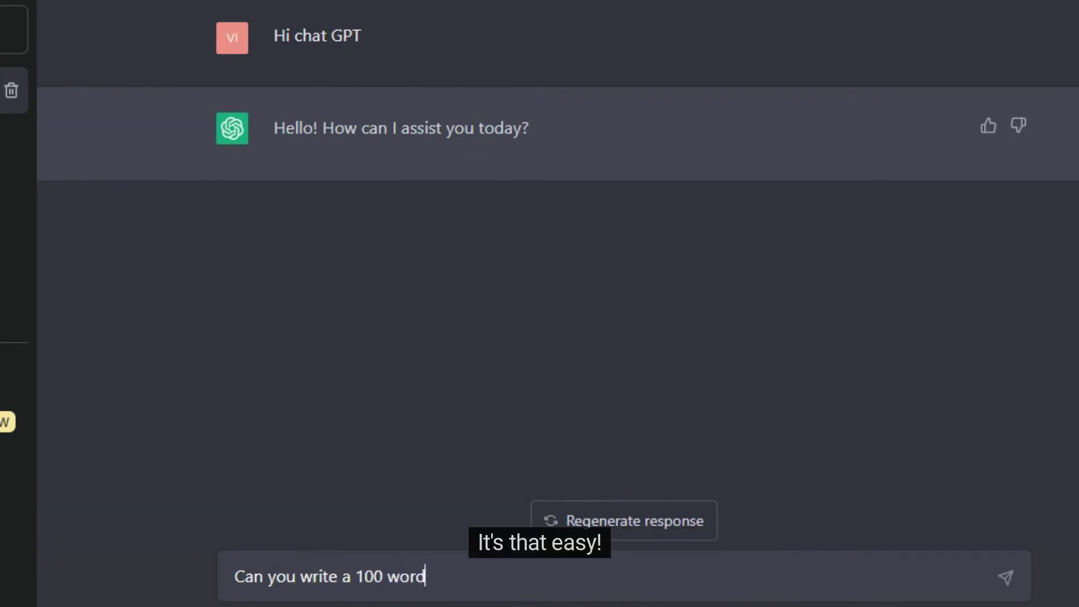
type("s")
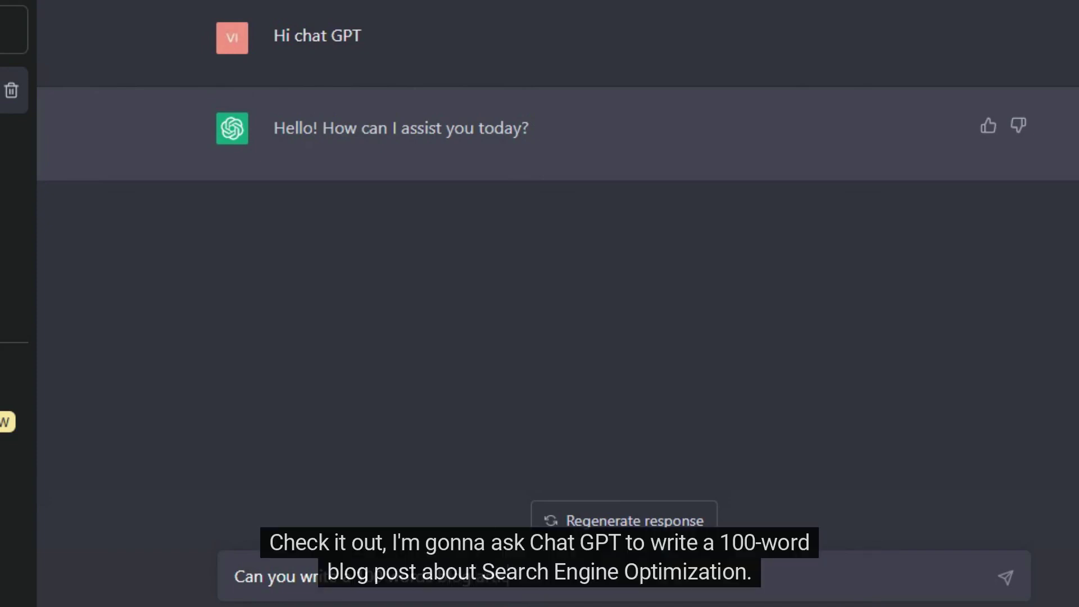
type("blog article about search engi")
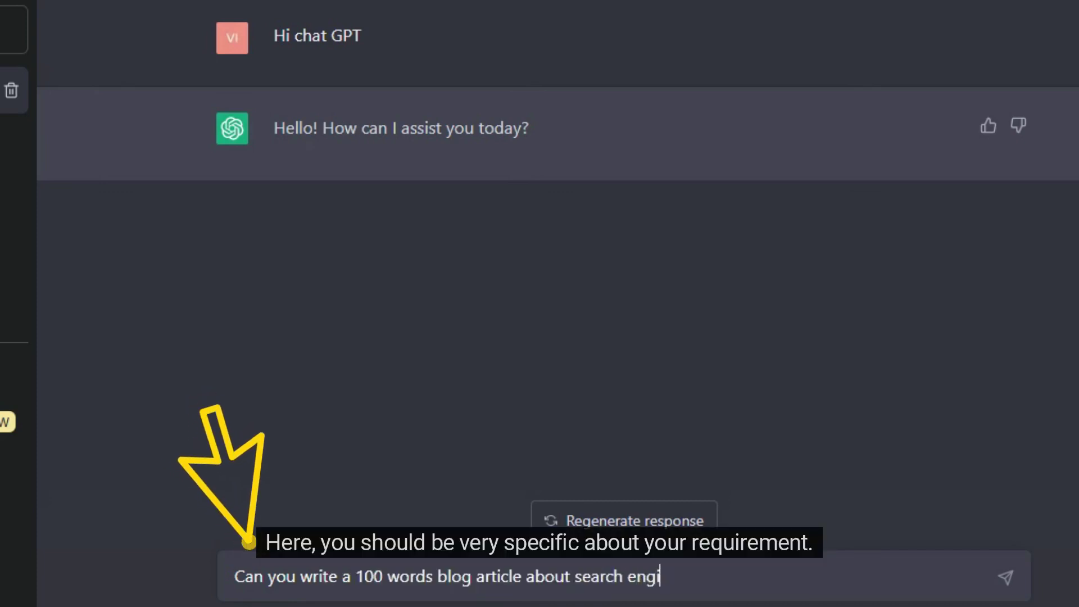
type("ne optim")
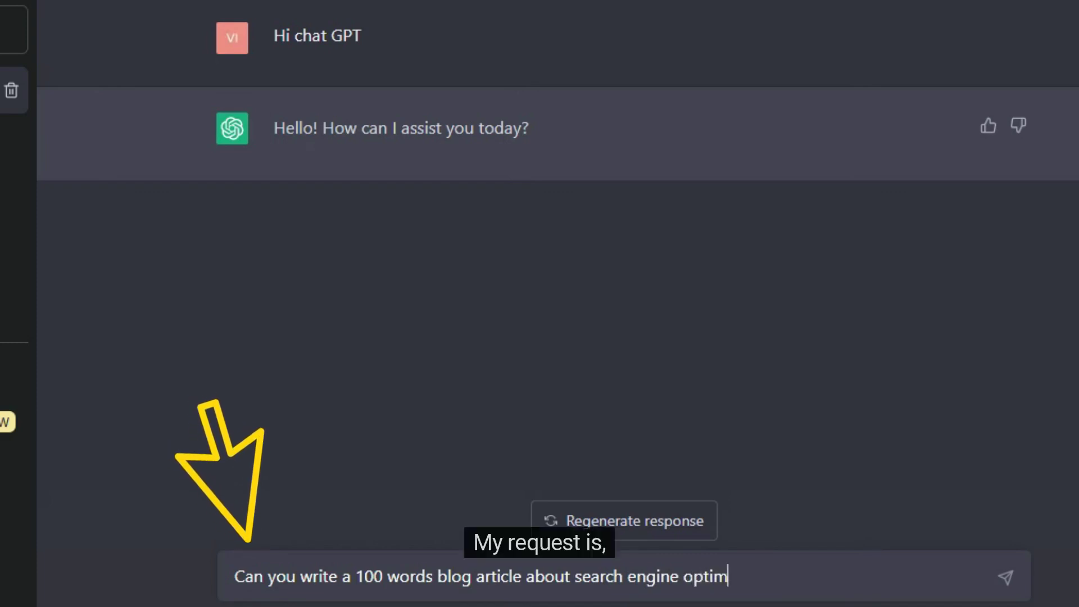
type("ization")
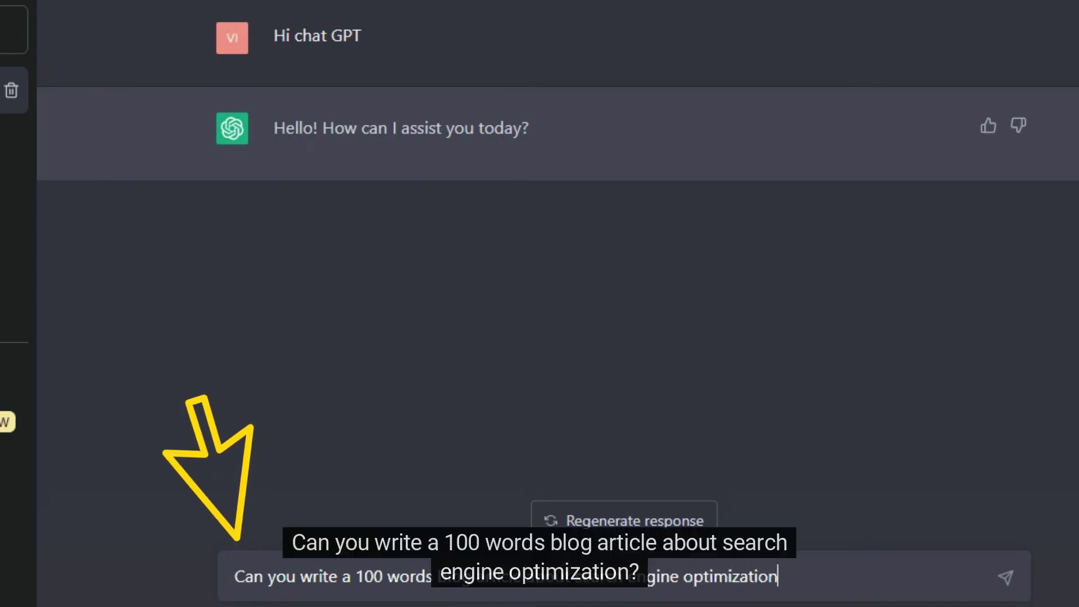
type(".")
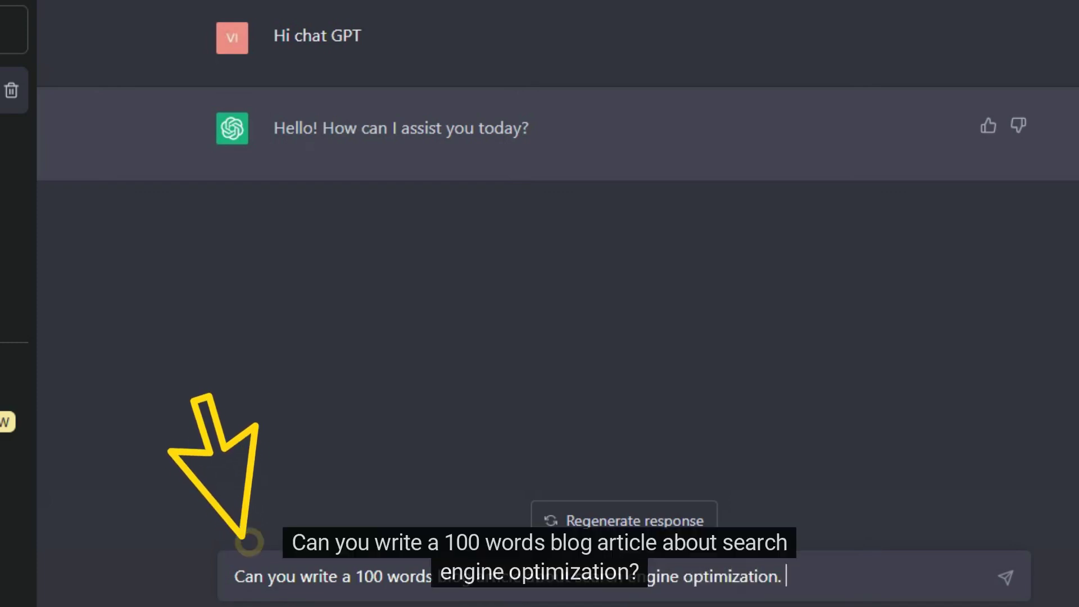
type(" Be")
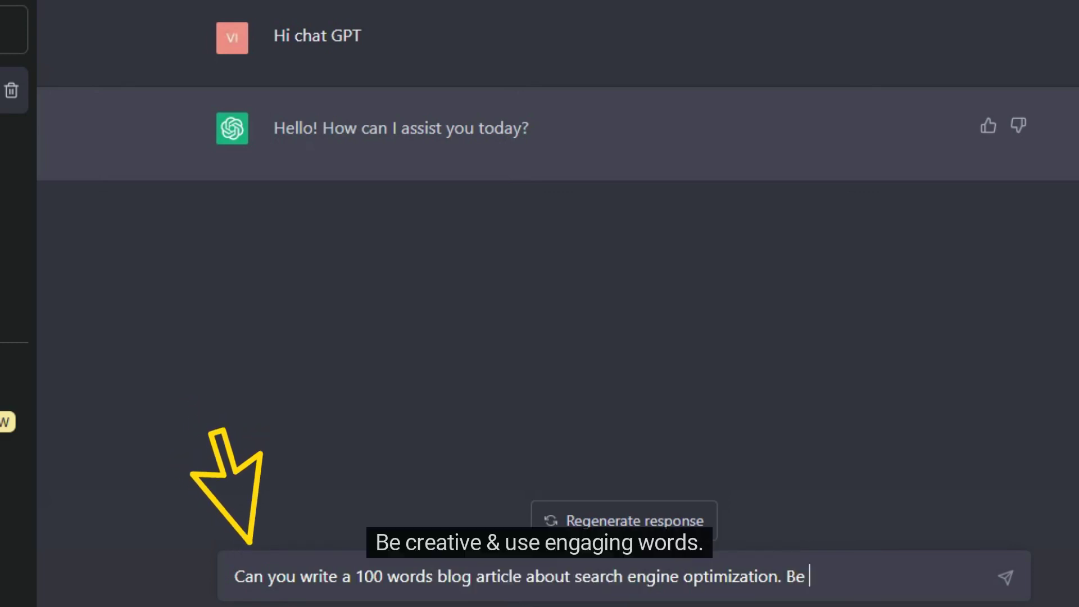
type(" creat")
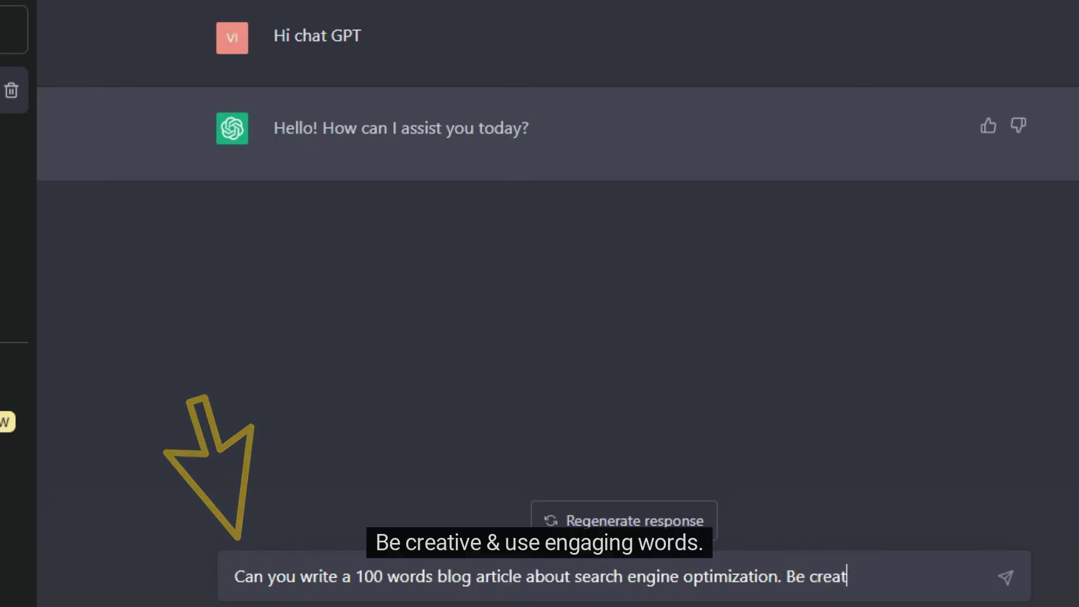
type("ive & use enga")
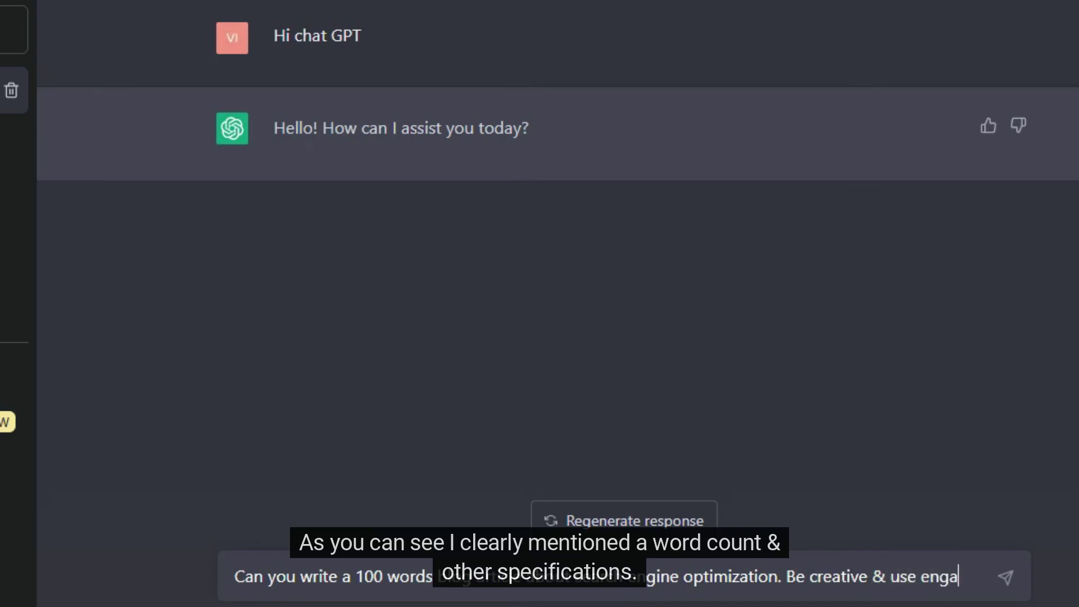
type("ging")
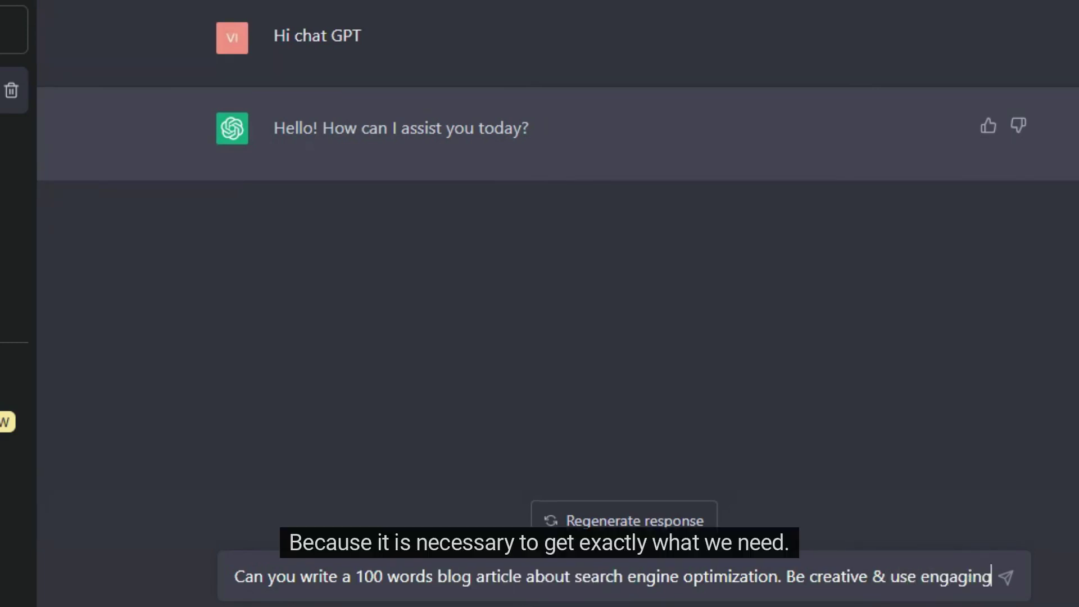
type(" words")
key("Return")
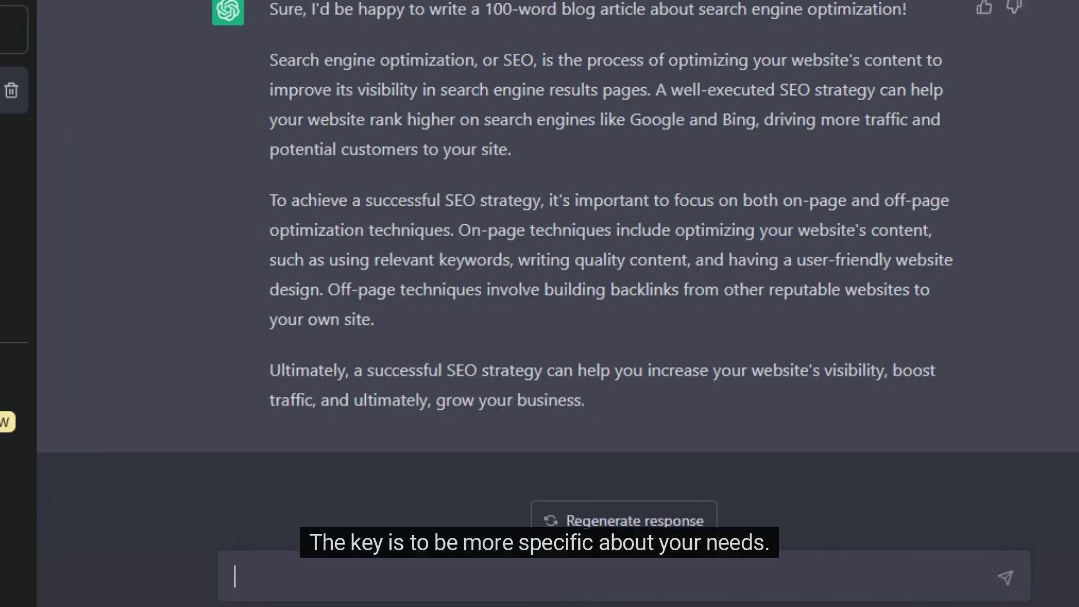
Send 'thank you', then 'can you write a short song about friendship. be creative'
type("ank you")
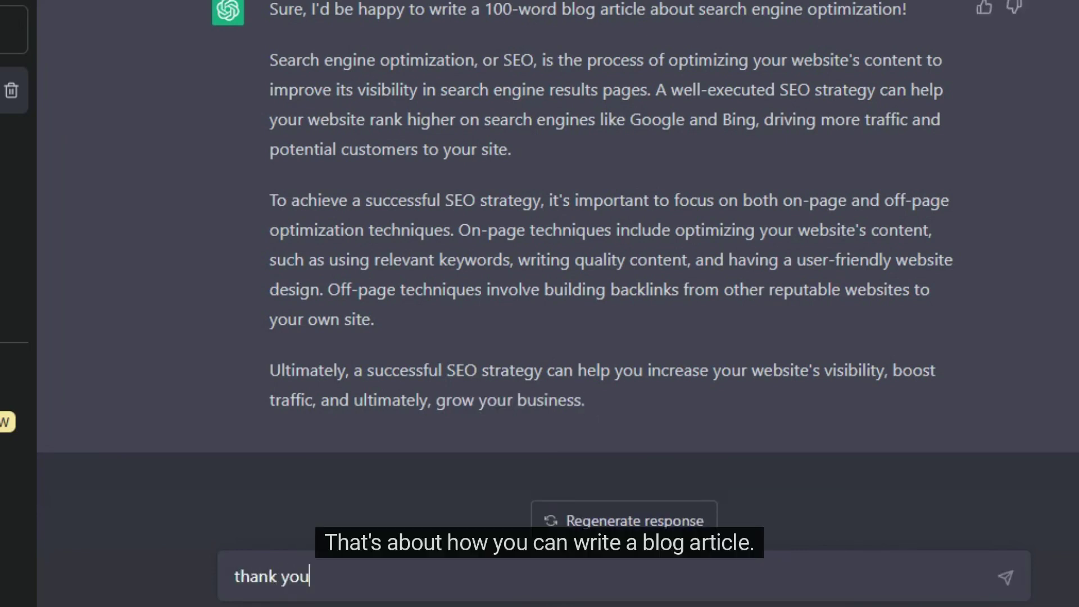
key("Return")
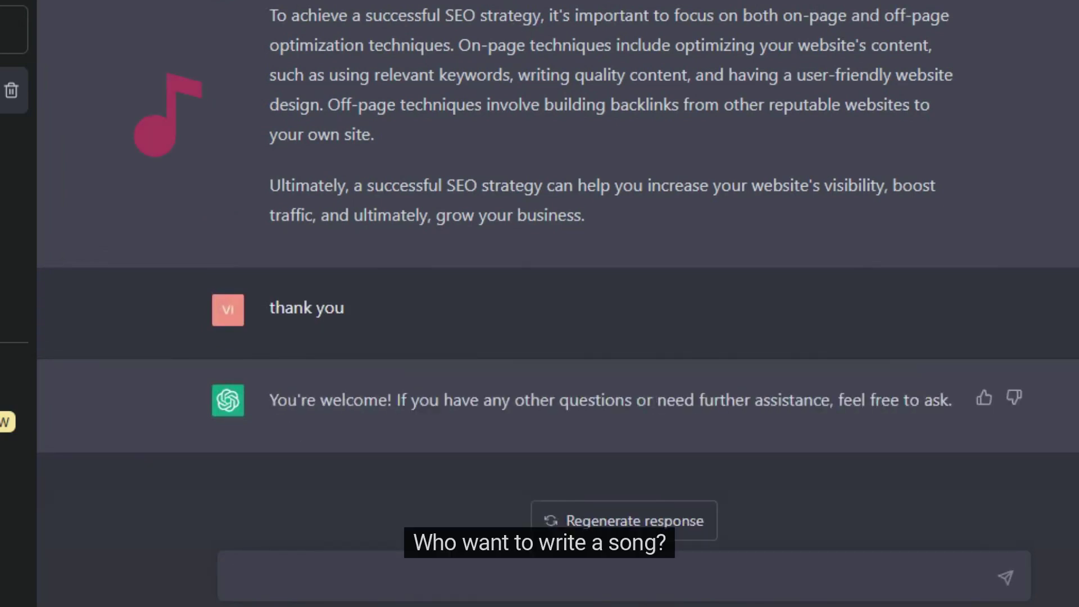
type("can you")
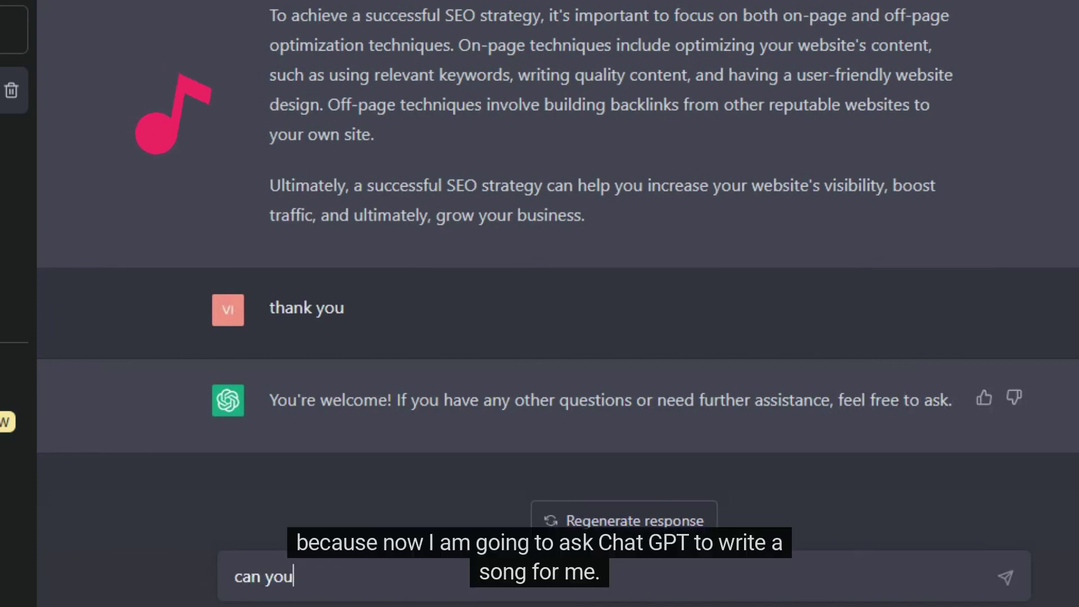
type(" write a ")
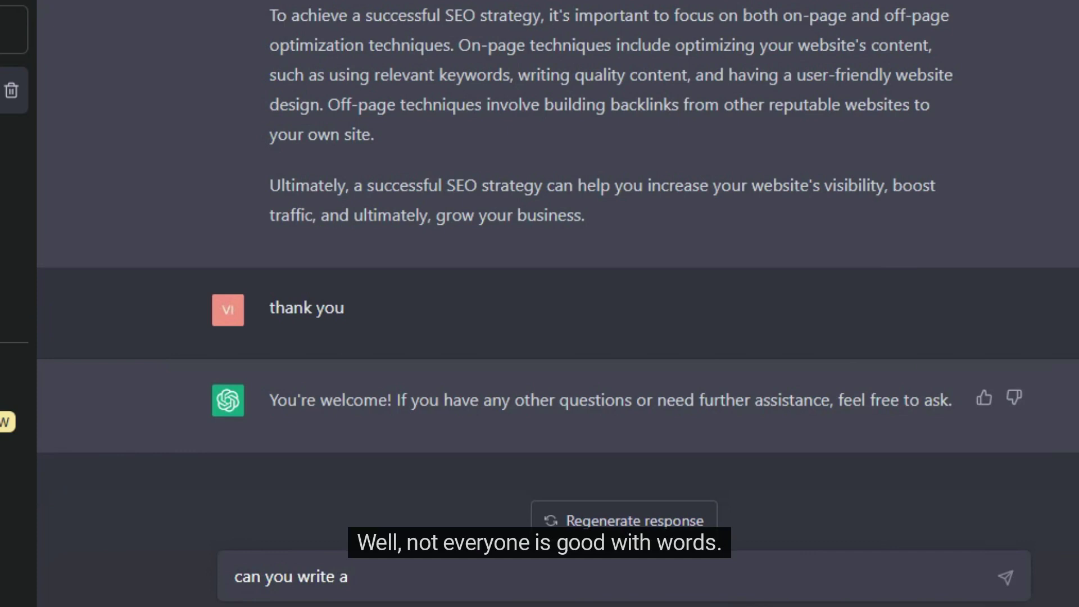
type("short song a")
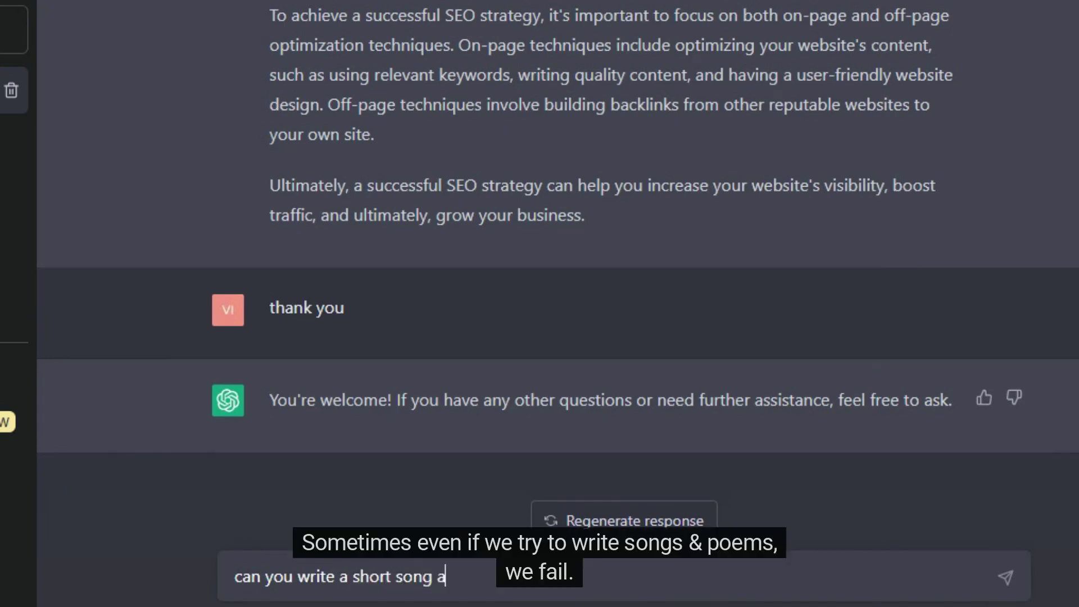
type("bout frie")
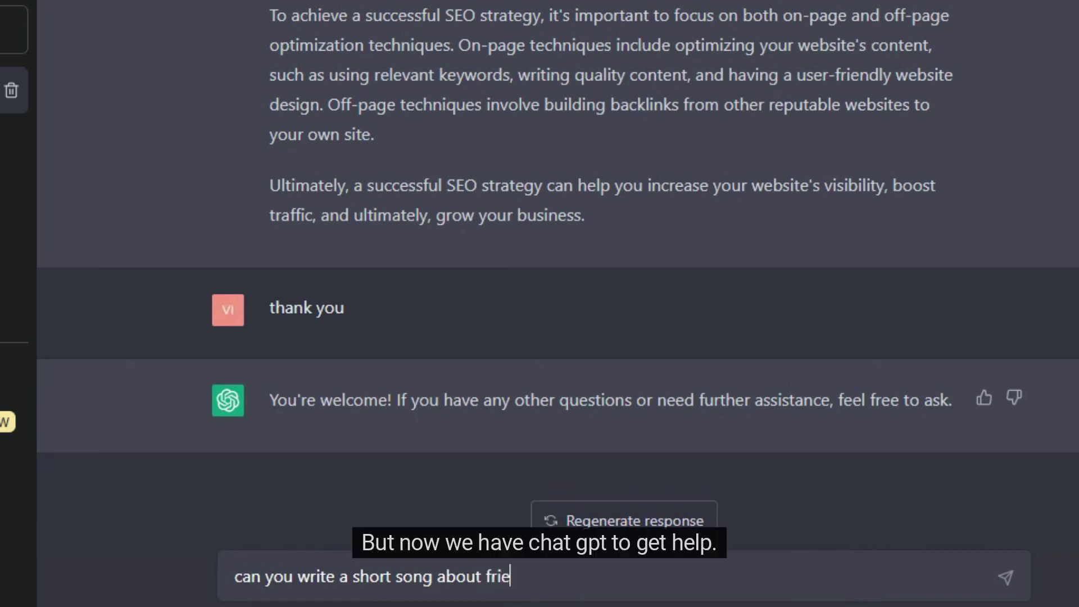
type("ndship")
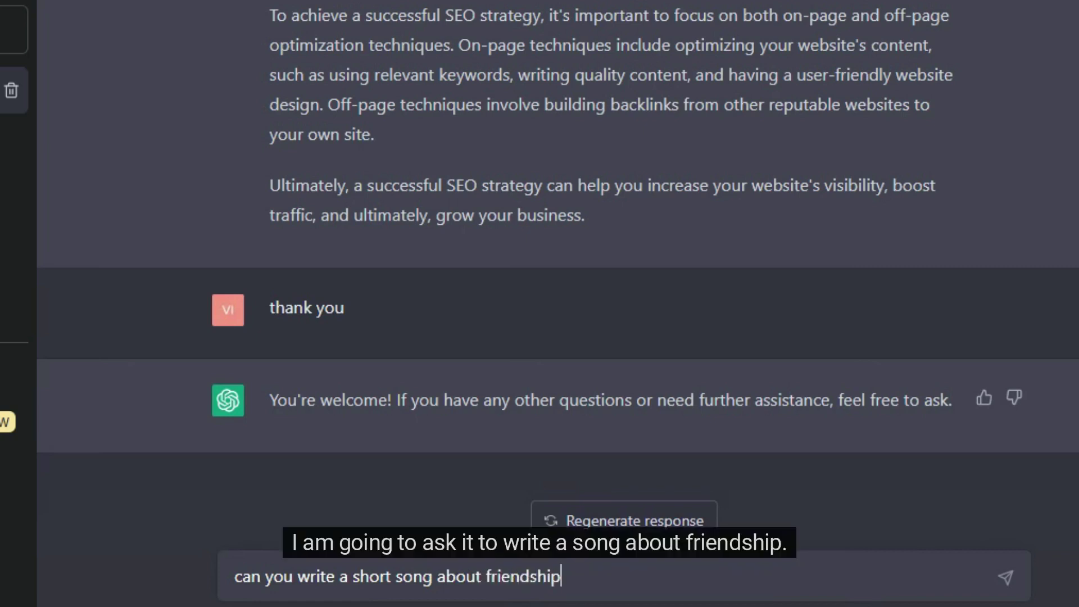
type(". be cre")
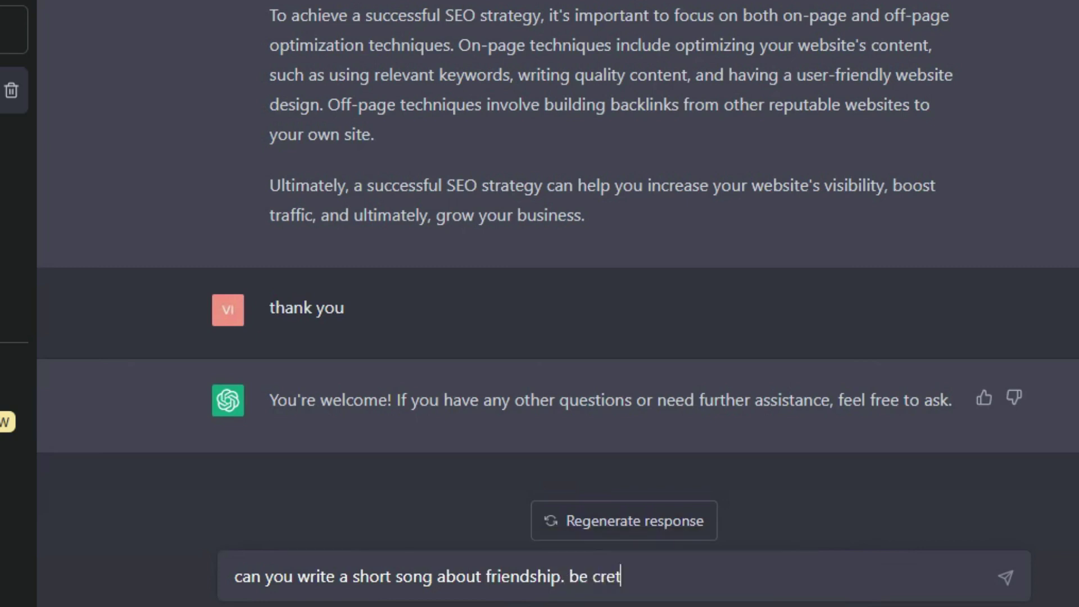
type("ative")
key("Return")
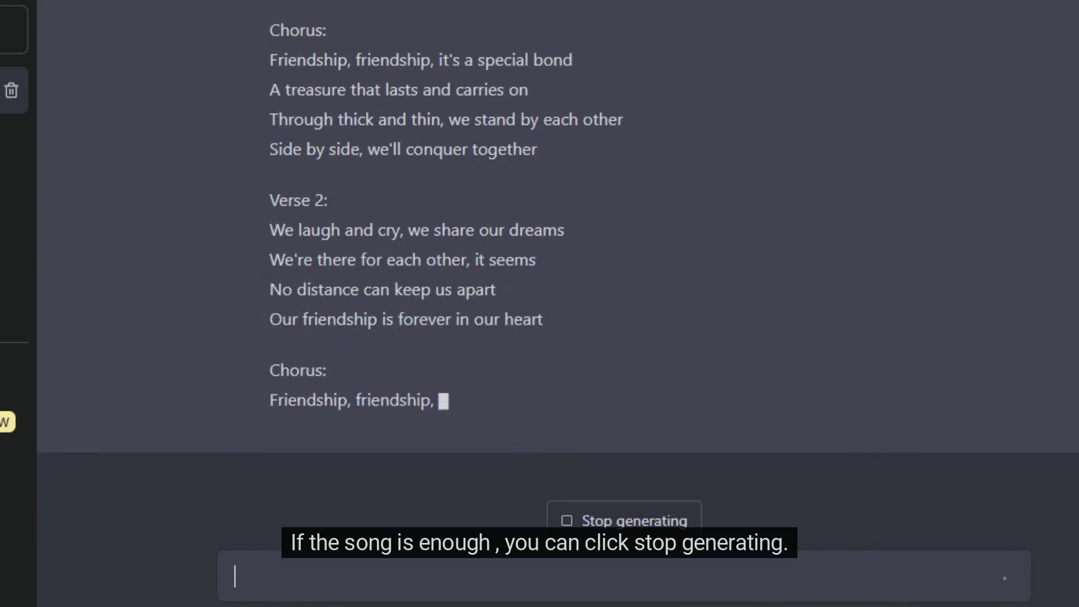
Stop the friendship song's generation partway through the repeated chorus
left_click(632, 522)
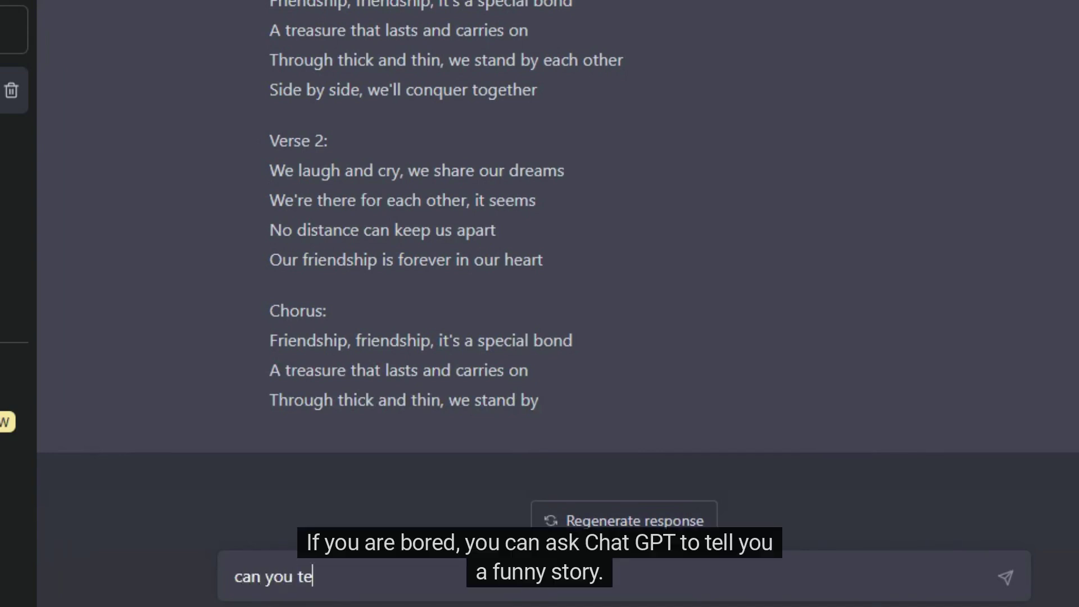
Send the message 'can you tell a funny story'
type("a fu")
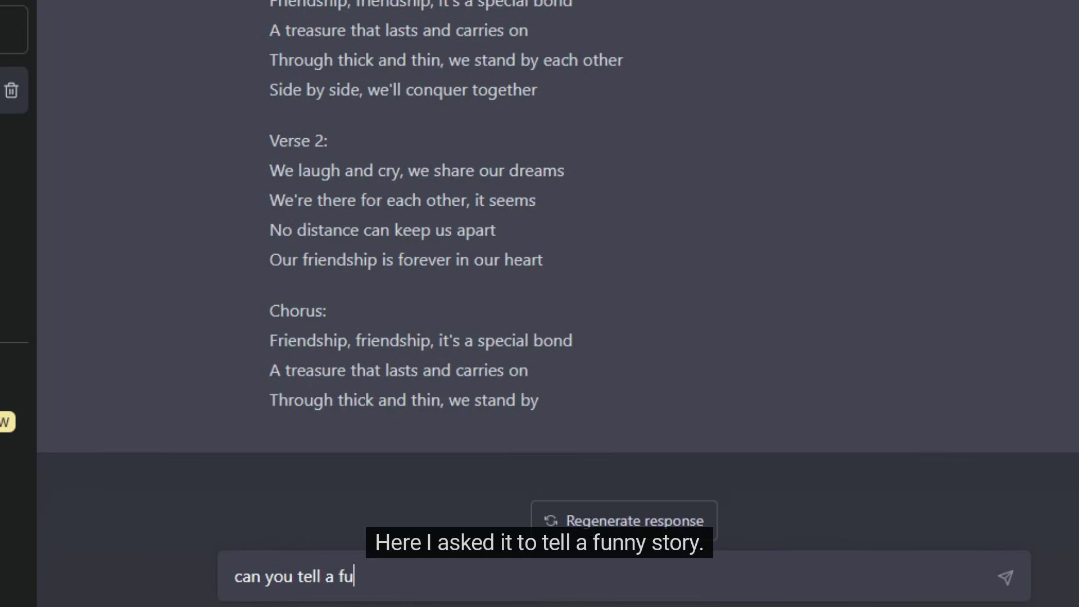
type("nny stor")
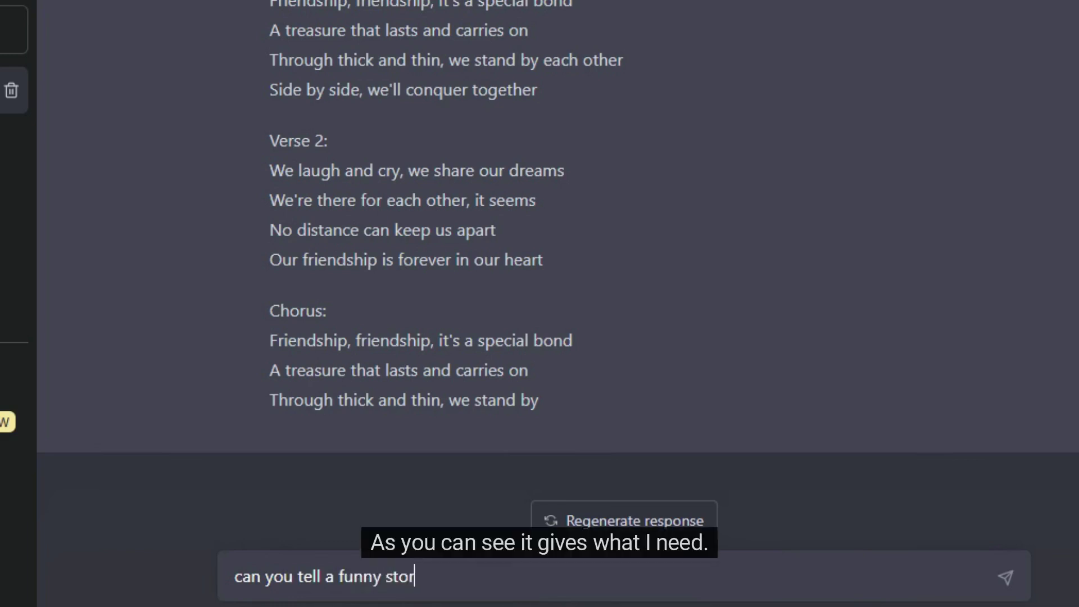
type("y")
key("Return")
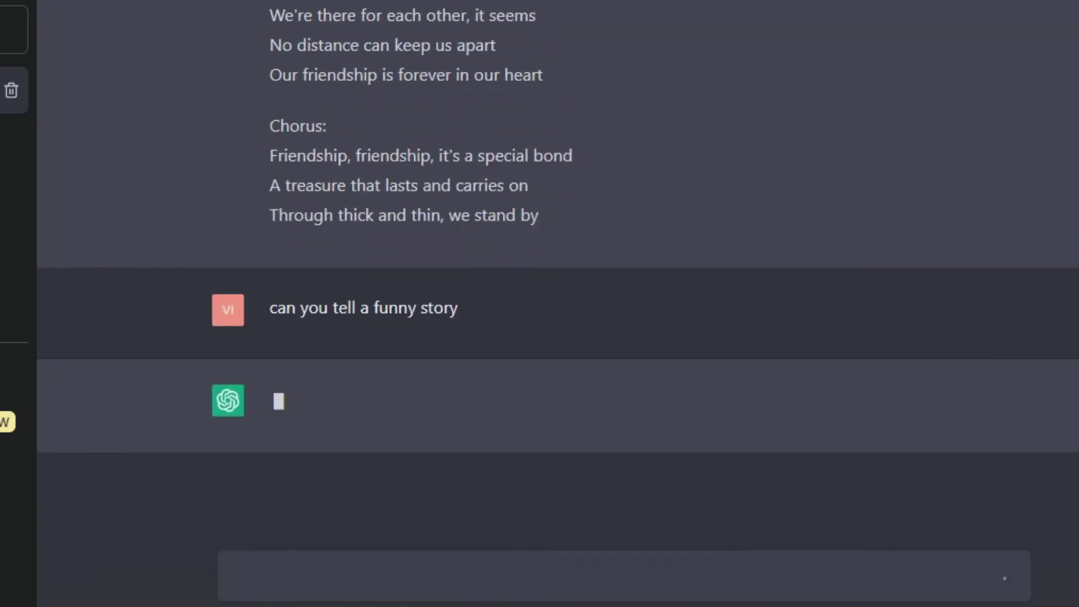